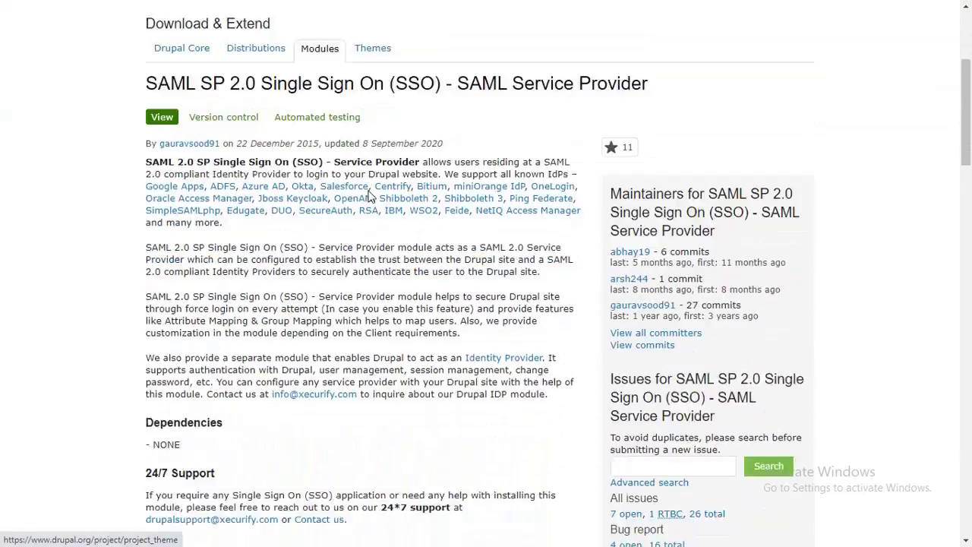
{"action": "scroll", "coordinate": [369, 190], "scroll_direction": "down", "scroll_amount": 8}
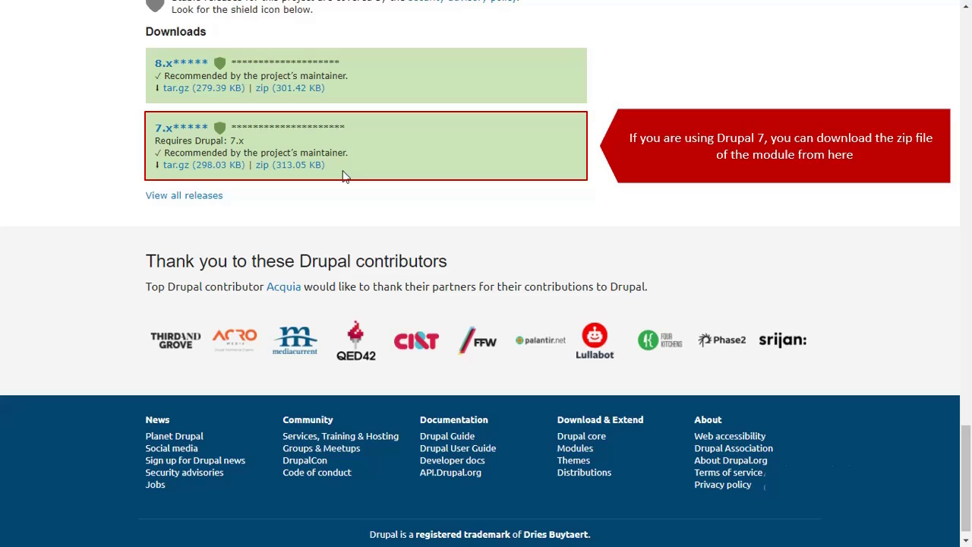
Download the 8.x zip (301.42 KB) release of the SAML SP 2.0 Single Sign On module.
{"action": "left_click", "coordinate": [307, 89]}
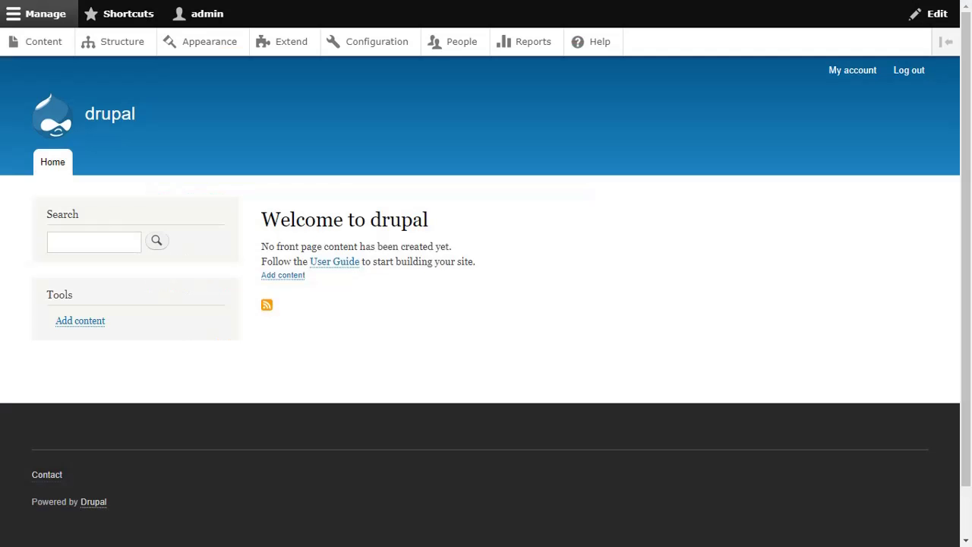
Upload miniorange_saml-8.x.zip through Extend > Install new module and install it.
{"action": "left_click", "coordinate": [293, 43]}
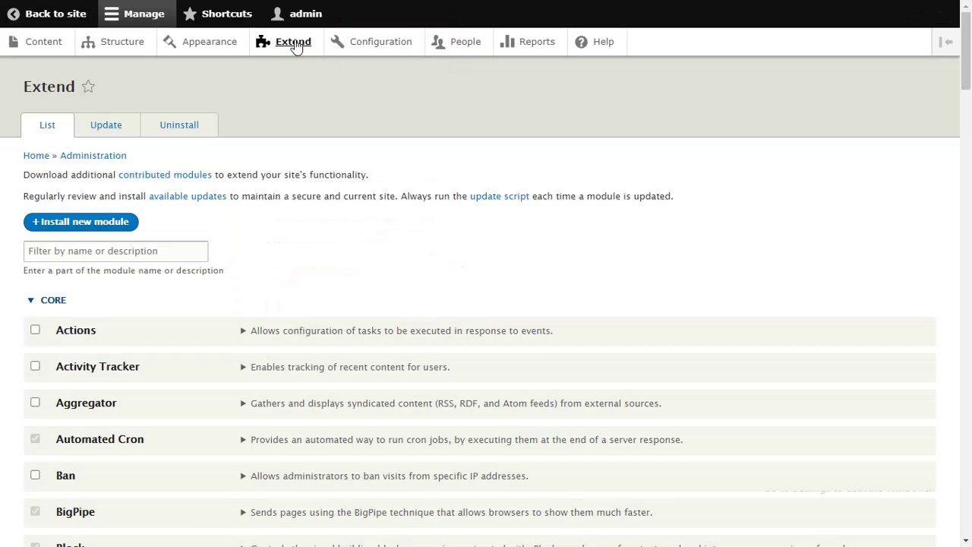
{"action": "left_click", "coordinate": [134, 222]}
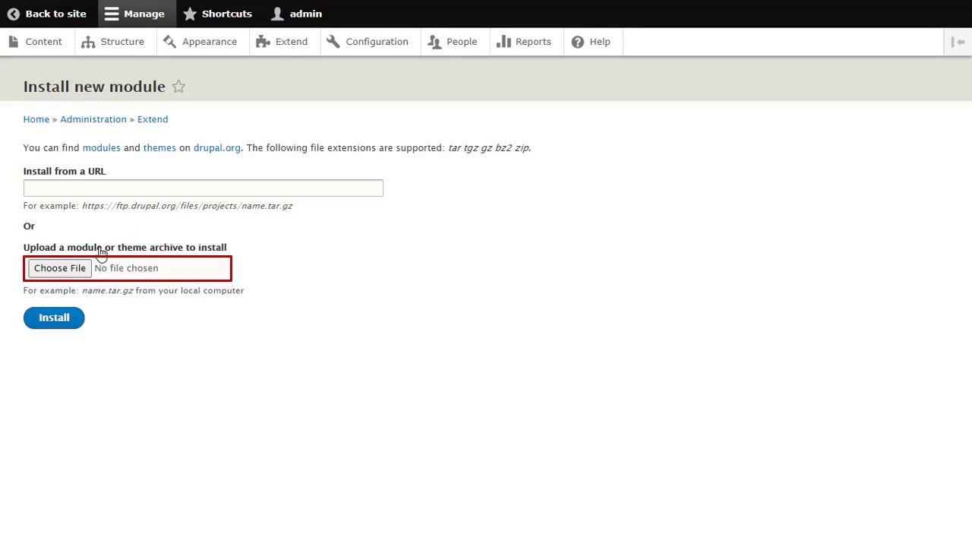
{"action": "left_click", "coordinate": [82, 269]}
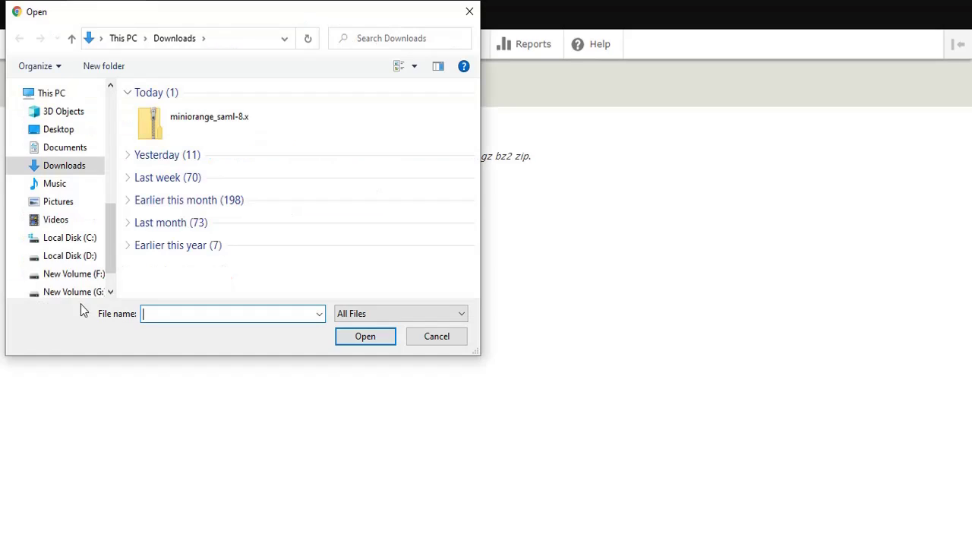
{"action": "left_click", "coordinate": [218, 135]}
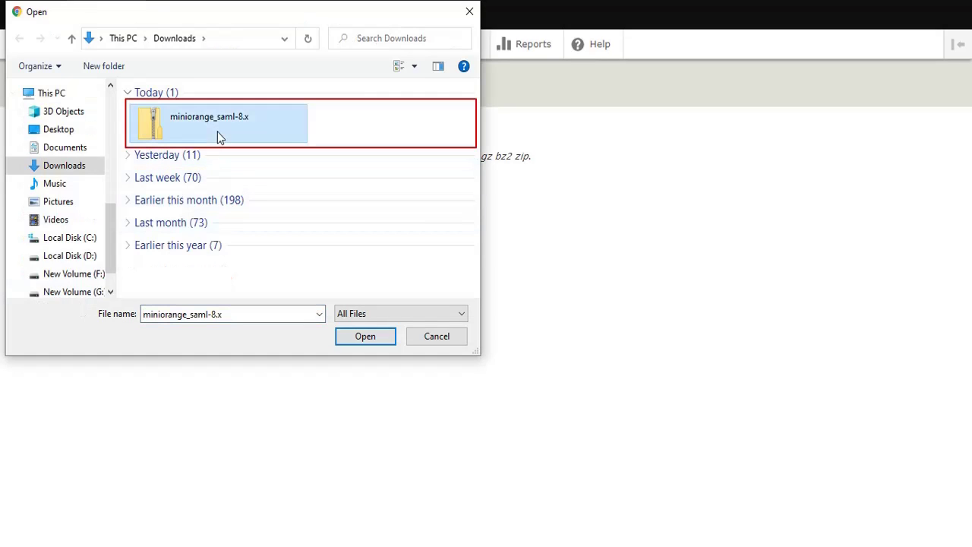
{"action": "left_click", "coordinate": [351, 335]}
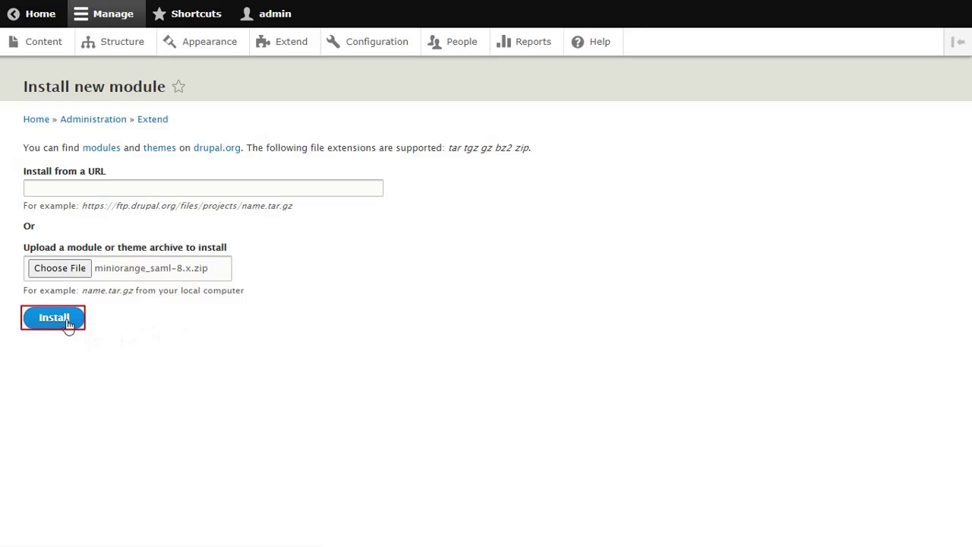
{"action": "left_click", "coordinate": [67, 322]}
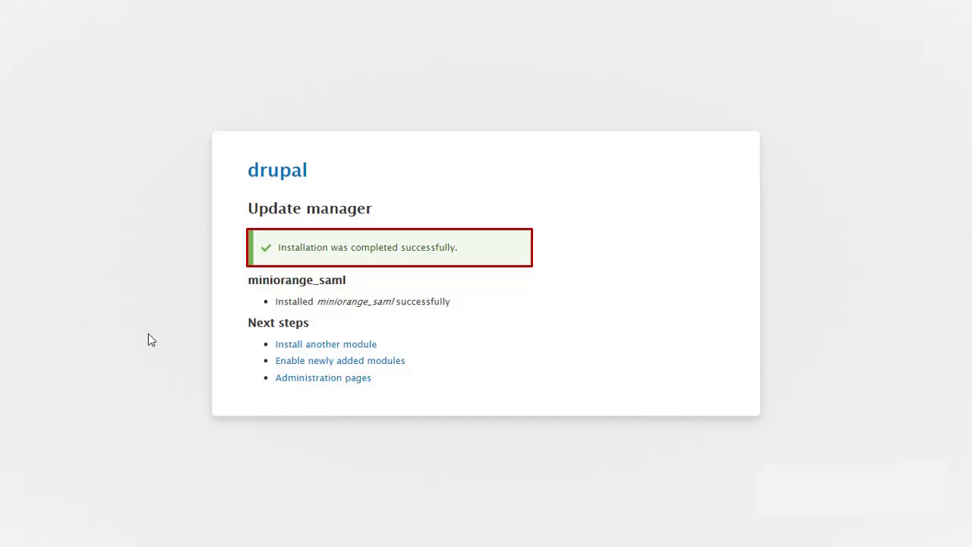
Enable the miniOrange SAML Service Provider module, then go to miniOrange SAML Login Configuration.
{"action": "left_click", "coordinate": [283, 368]}
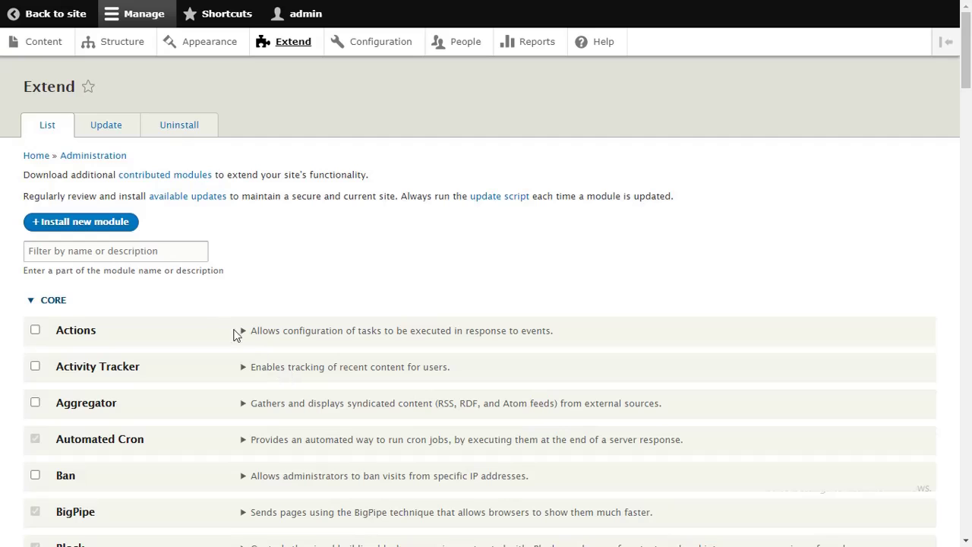
{"action": "left_click", "coordinate": [138, 256]}
{"action": "type", "text": "miniorange"}
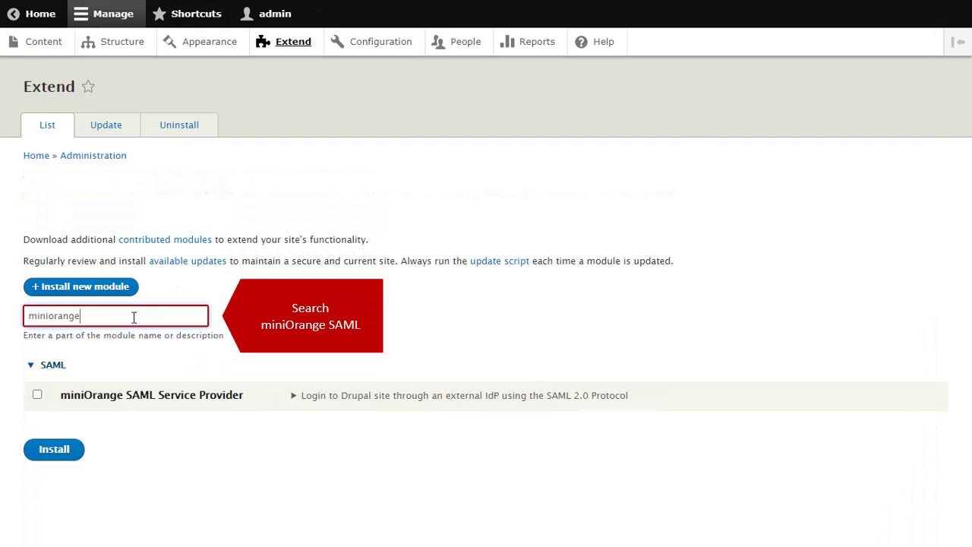
{"action": "type", "text": " saml"}
{"action": "left_click", "coordinate": [37, 394]}
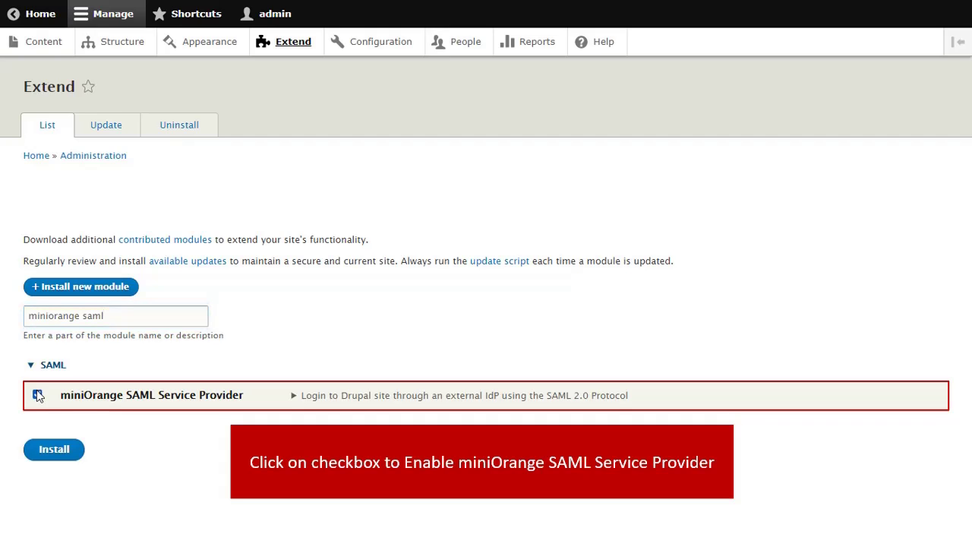
{"action": "left_click", "coordinate": [49, 448]}
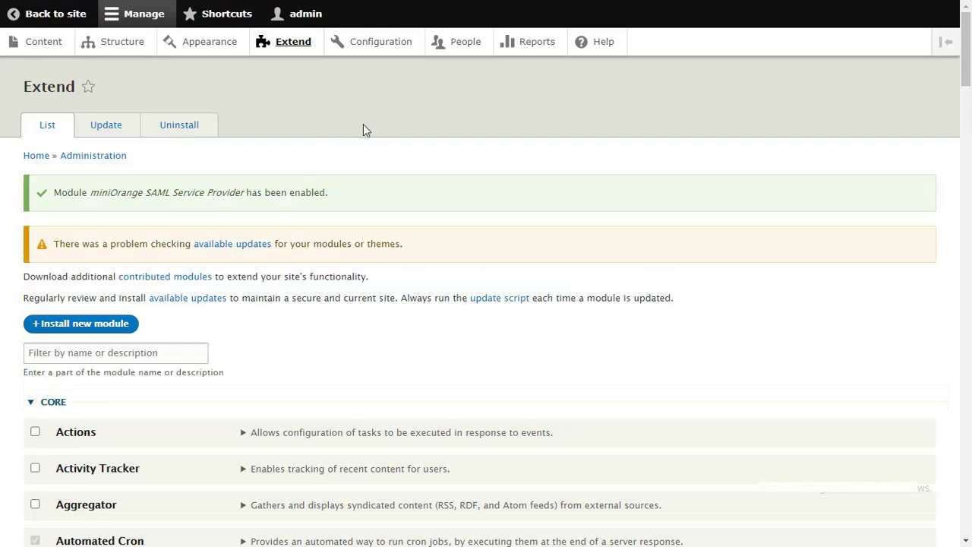
{"action": "left_click", "coordinate": [390, 52]}
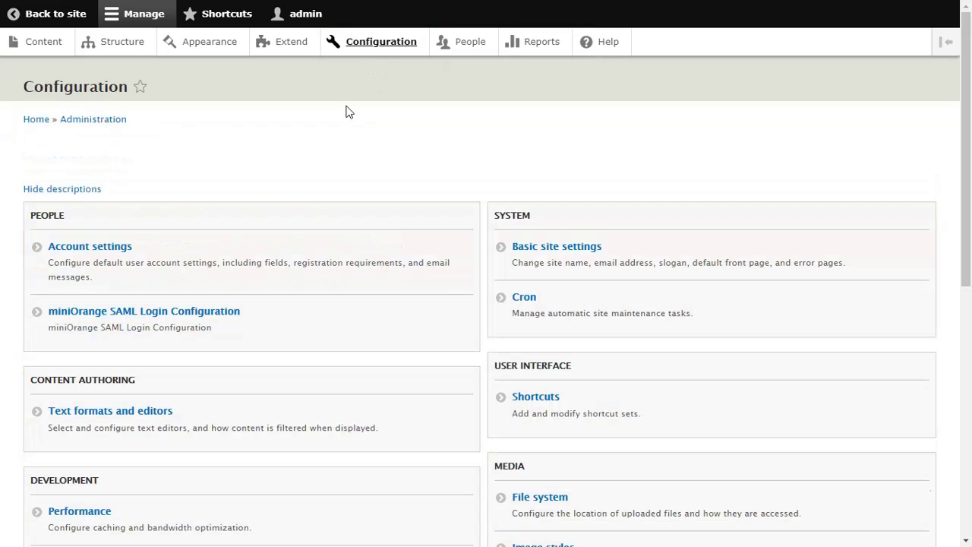
{"action": "left_click", "coordinate": [230, 317]}
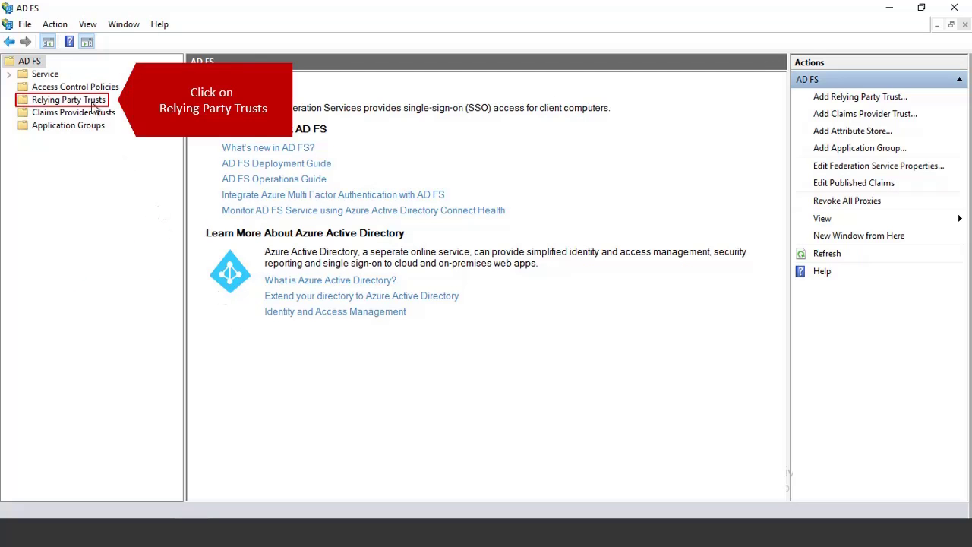
Start a claims-aware Add Relying Party Trust wizard and copy Drupal's SP metadata URL.
{"action": "left_click", "coordinate": [93, 106]}
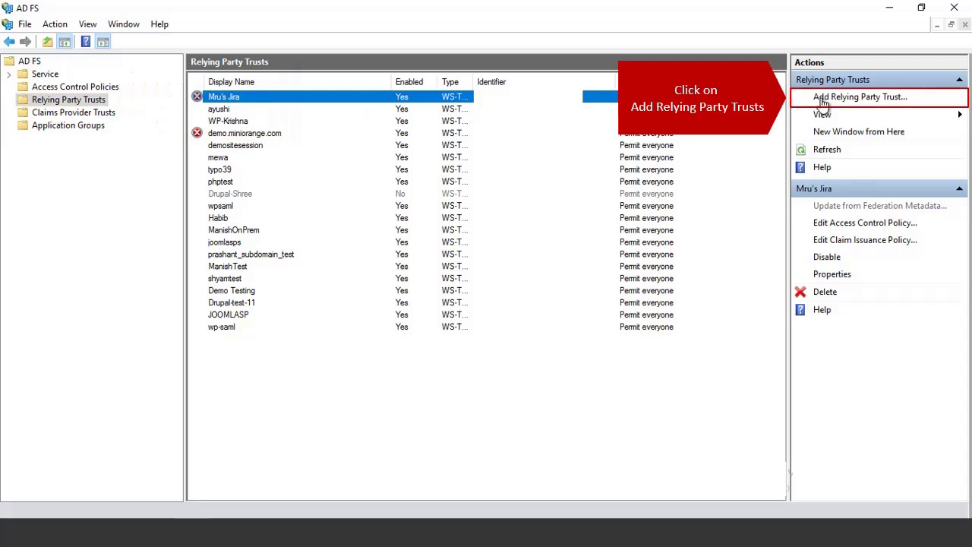
{"action": "left_click", "coordinate": [822, 101]}
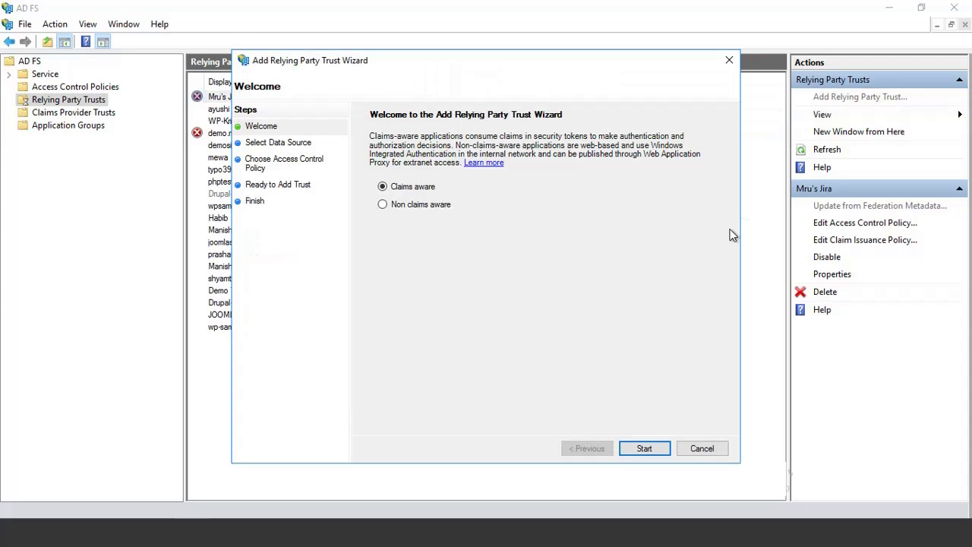
{"action": "left_click", "coordinate": [642, 448]}
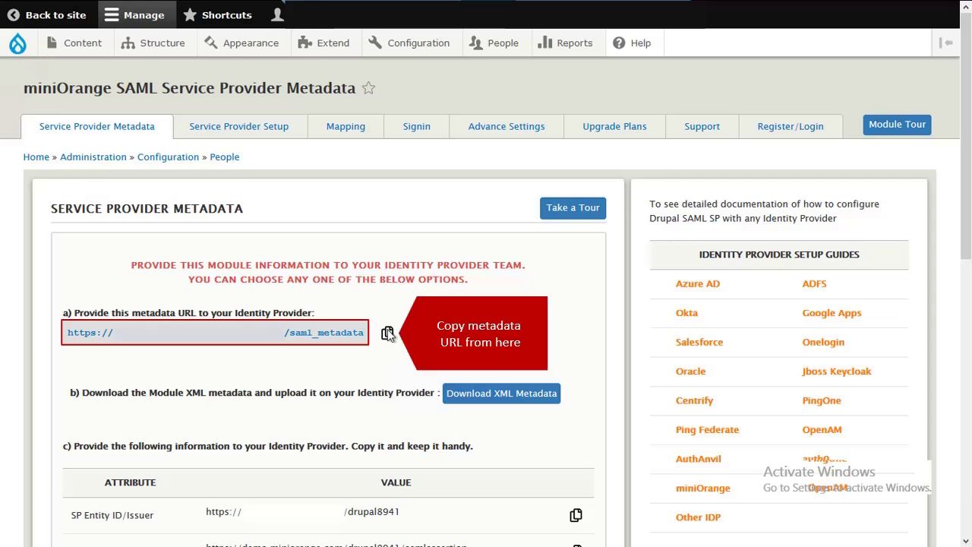
{"action": "left_click", "coordinate": [388, 334]}
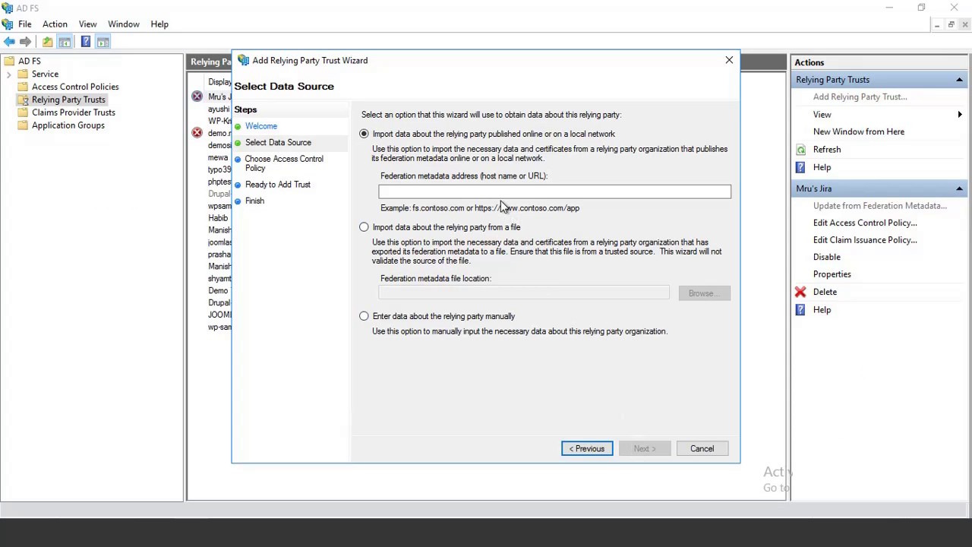
Create relying party trust Demo_ADFS from the pasted metadata URL with Permit everyone access.
{"action": "left_click", "coordinate": [495, 191]}
{"action": "key", "text": "ctrl+v"}
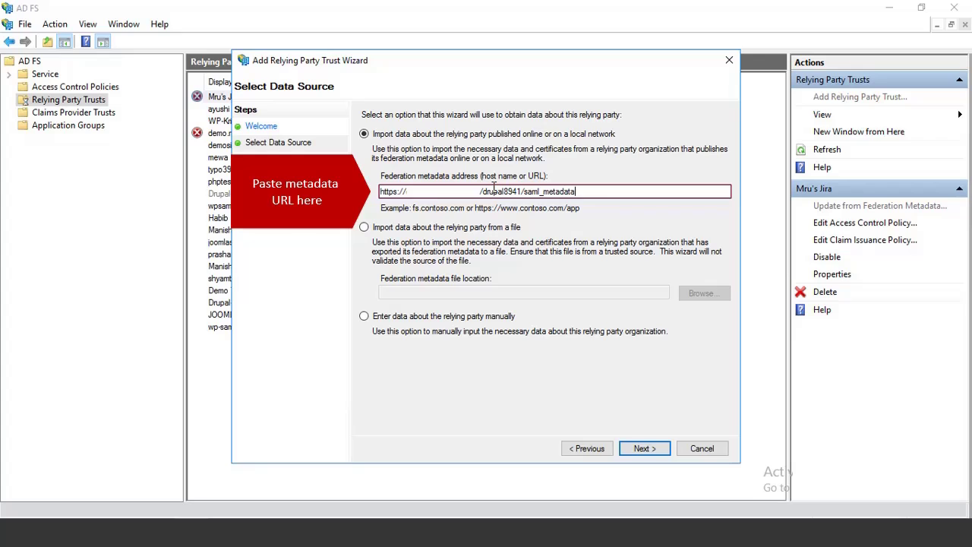
{"action": "left_click", "coordinate": [642, 448]}
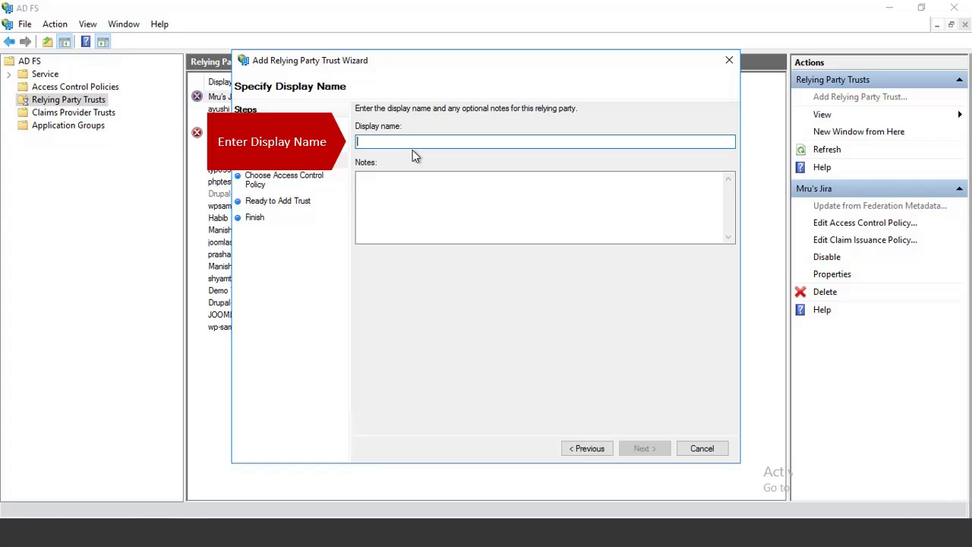
{"action": "type", "text": "Demo_ADFS"}
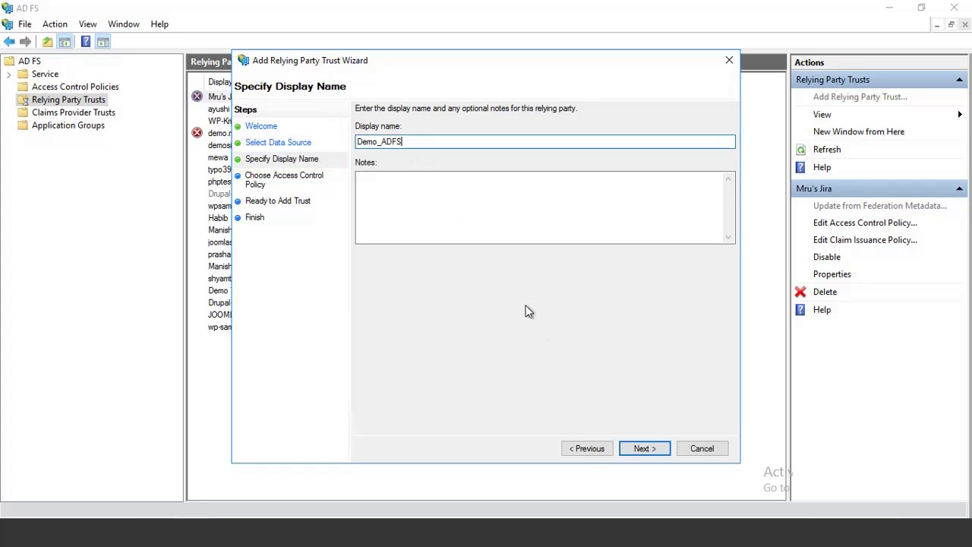
{"action": "left_click", "coordinate": [635, 447]}
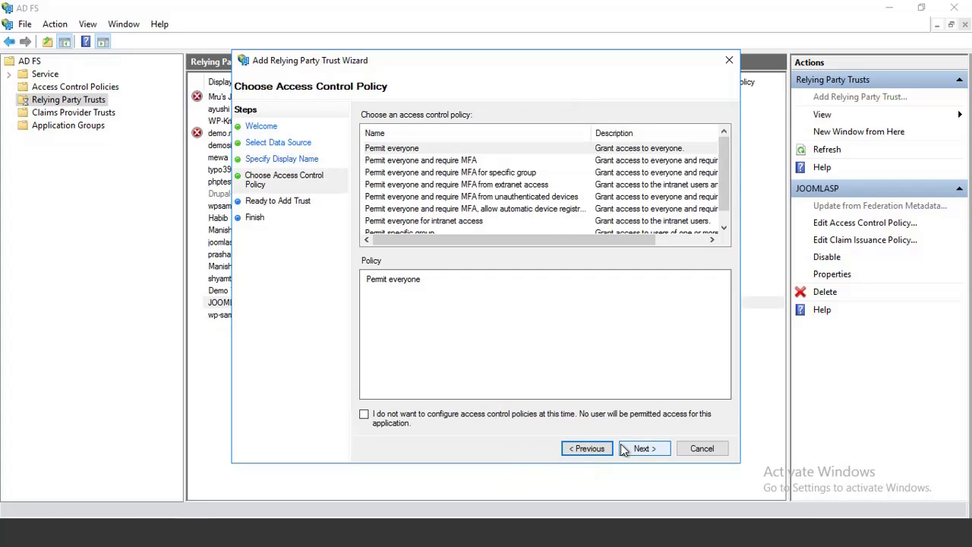
{"action": "left_click", "coordinate": [524, 150]}
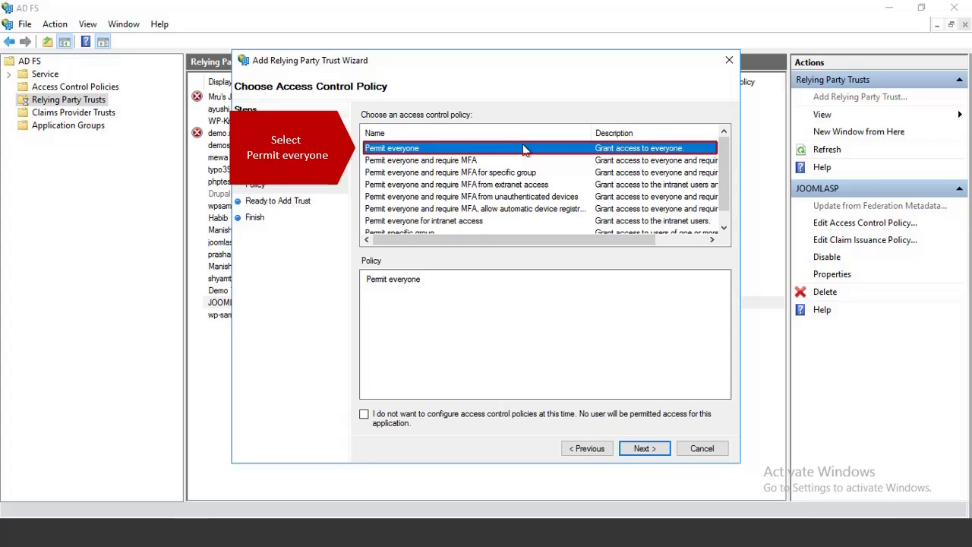
{"action": "left_click", "coordinate": [642, 448]}
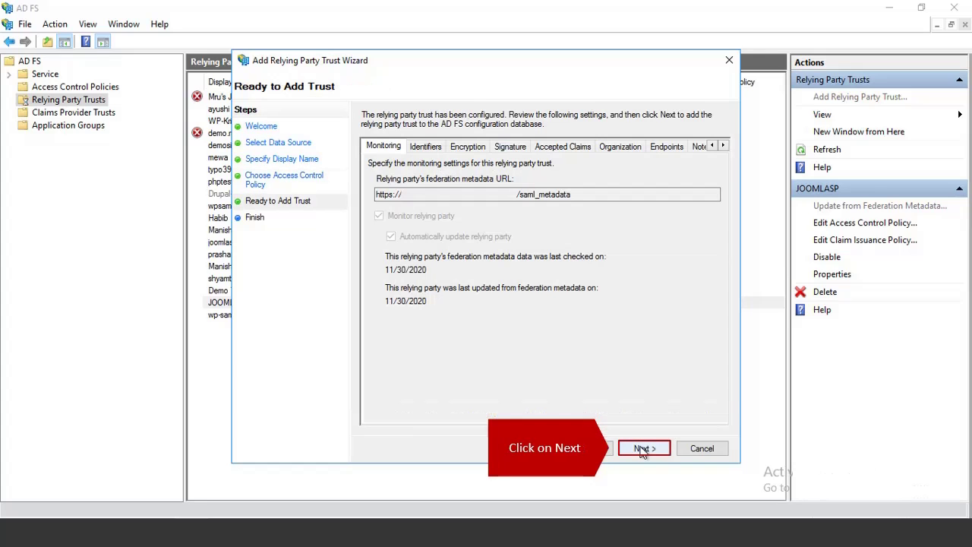
{"action": "left_click", "coordinate": [641, 448]}
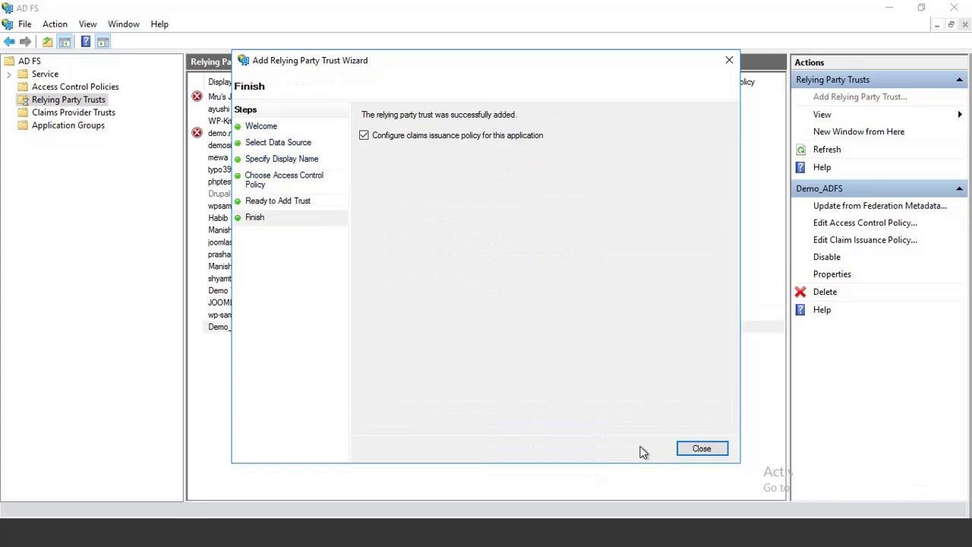
{"action": "left_click", "coordinate": [690, 450]}
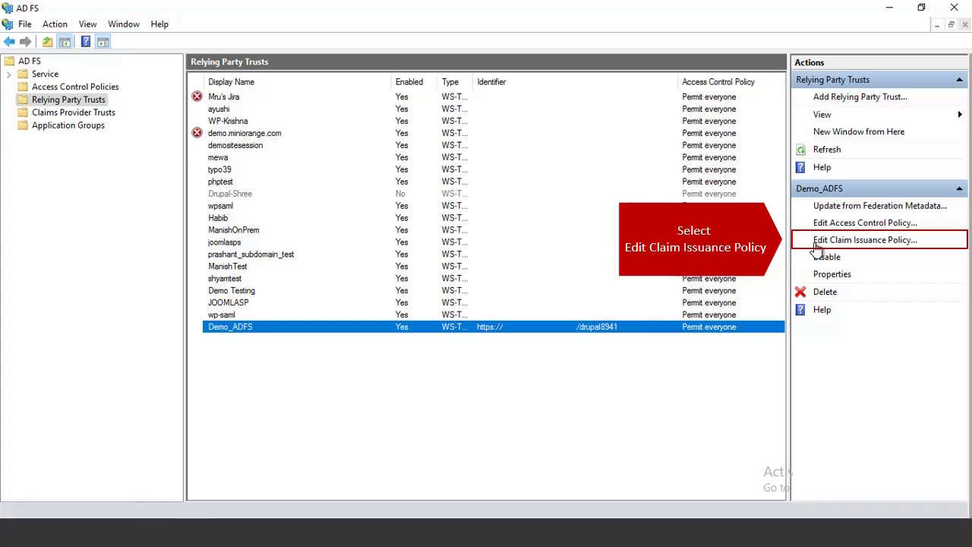
Add a Send LDAP Attributes as Claims rule to Demo_ADFS named 'Demo rule'.
{"action": "left_click", "coordinate": [865, 240]}
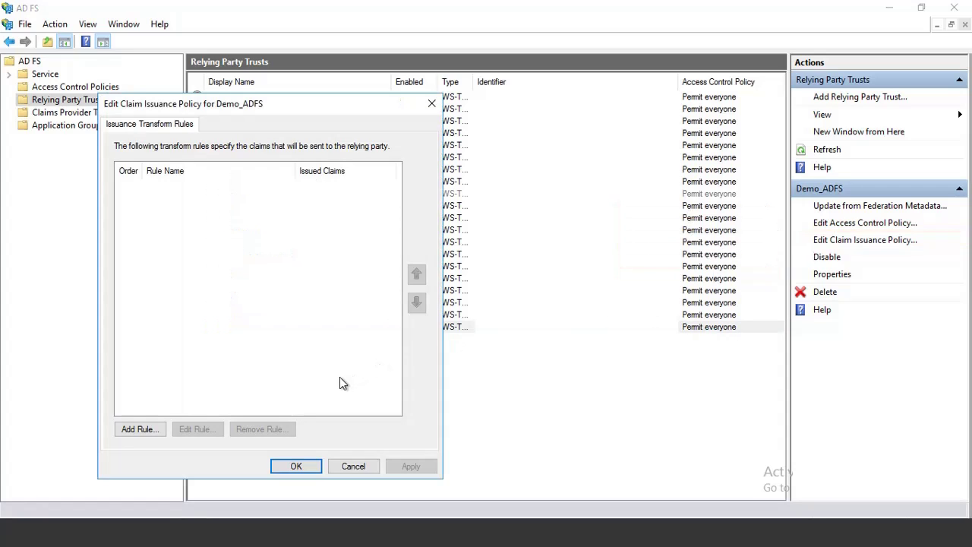
{"action": "left_click", "coordinate": [139, 428]}
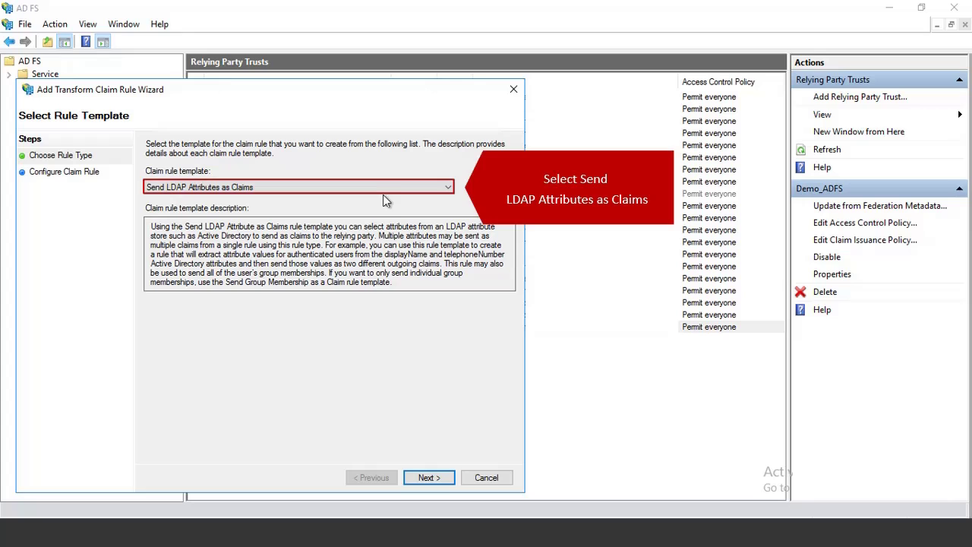
{"action": "left_click", "coordinate": [393, 190]}
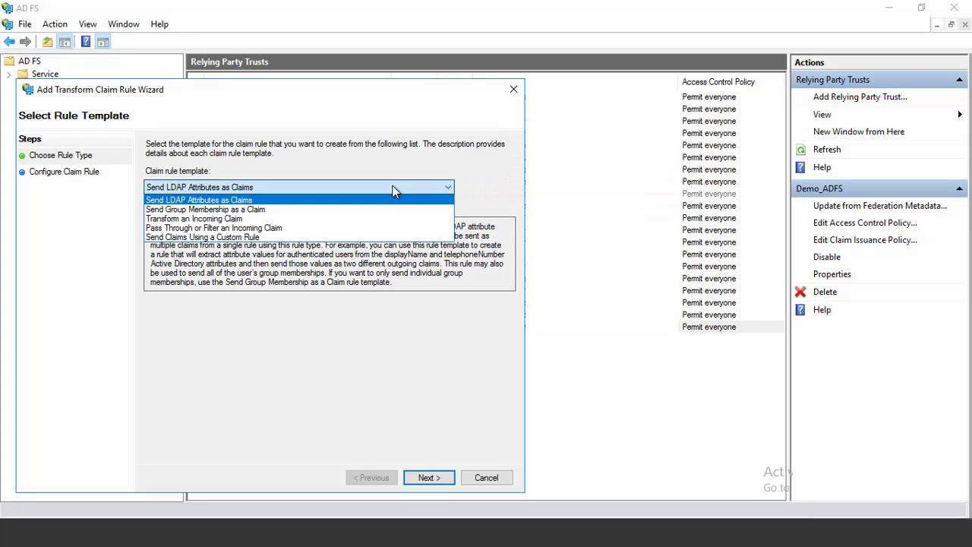
{"action": "left_click", "coordinate": [393, 200]}
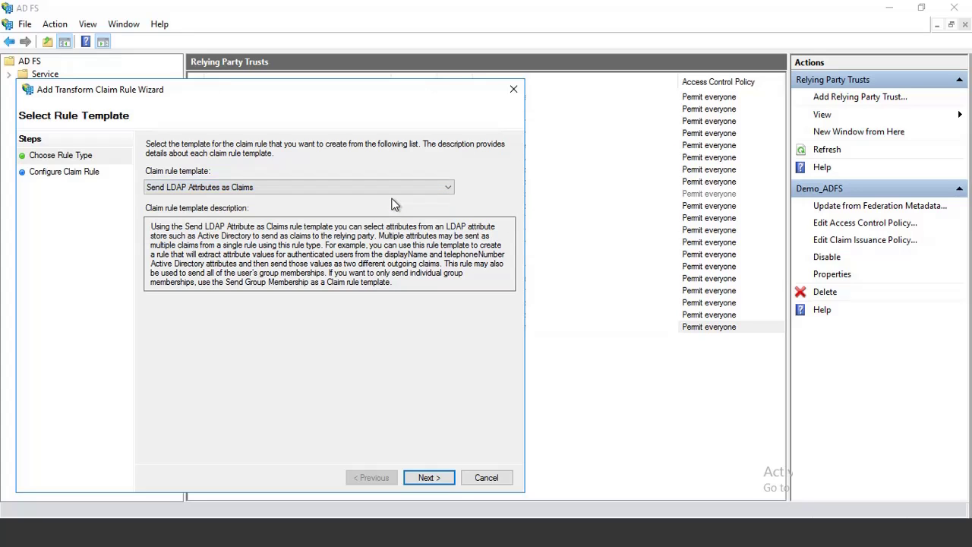
{"action": "left_click", "coordinate": [416, 478]}
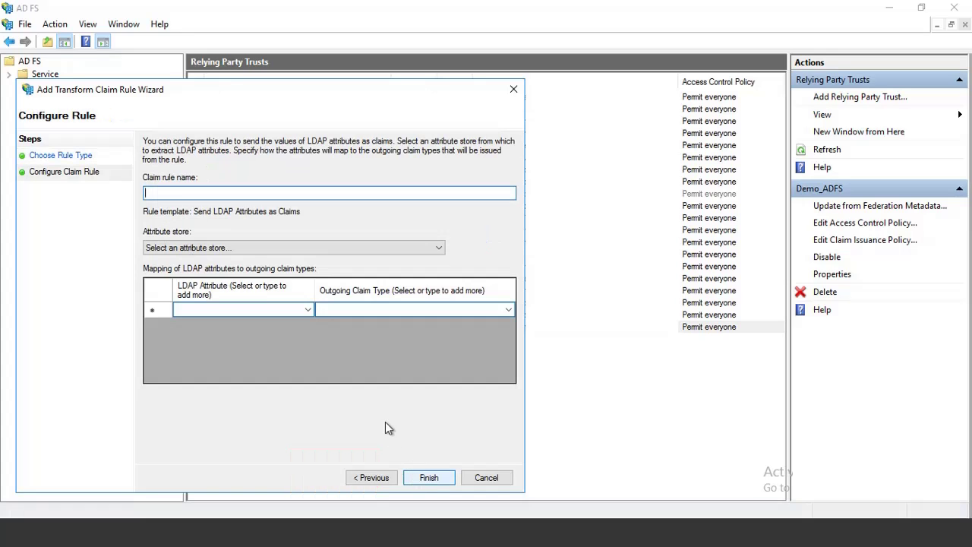
{"action": "type", "text": "Demo rule"}
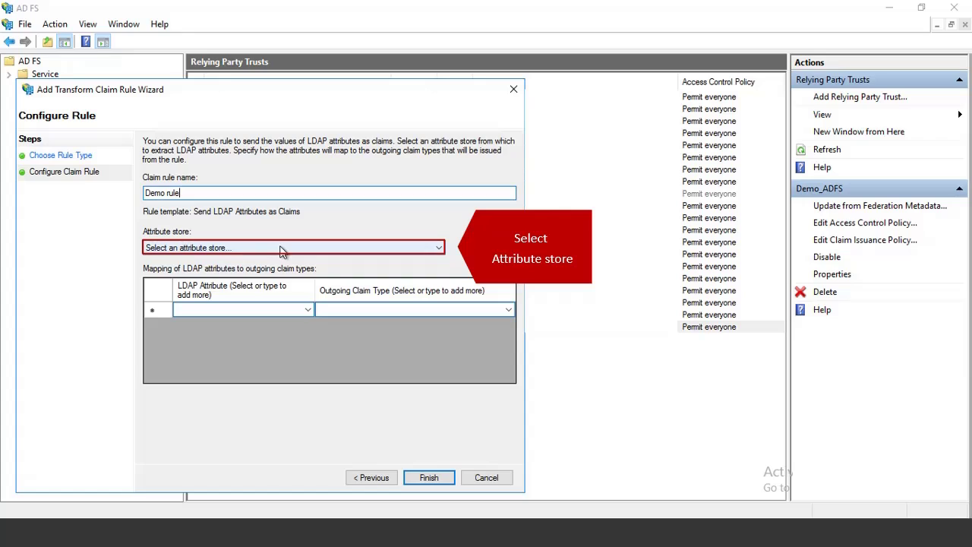
Map Active Directory E-Mail-Addresses to outgoing Name ID, finish the rule and apply it.
{"action": "left_click", "coordinate": [281, 249]}
{"action": "left_click", "coordinate": [281, 270]}
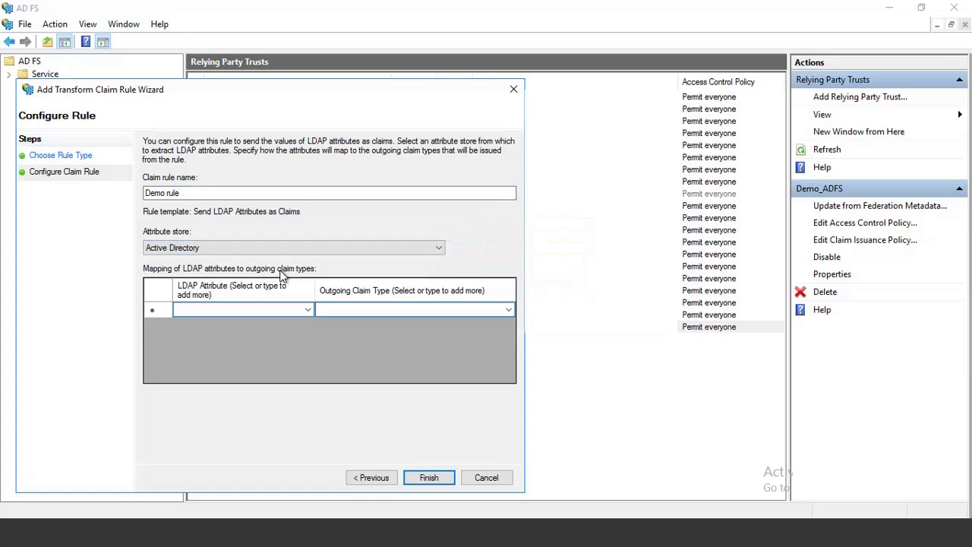
{"action": "left_click", "coordinate": [306, 312]}
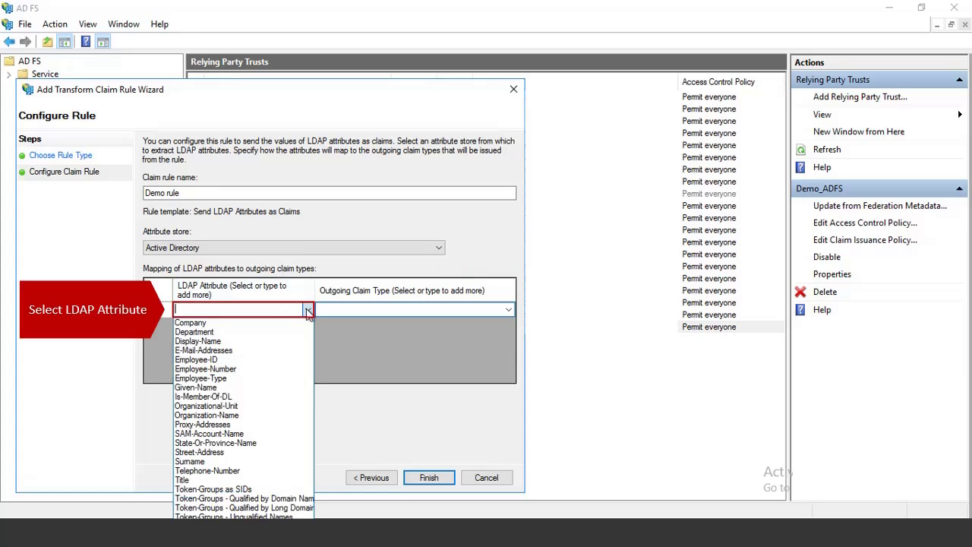
{"action": "left_click", "coordinate": [295, 349]}
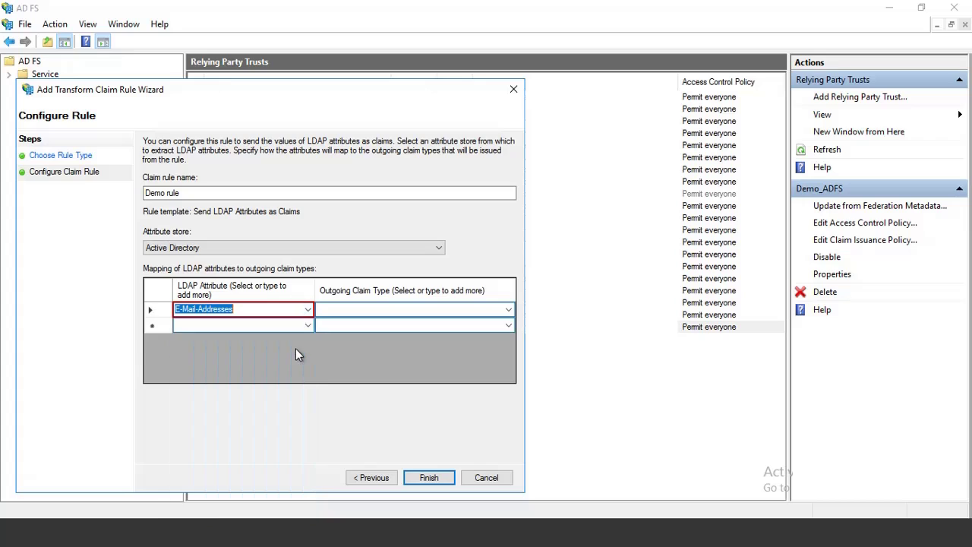
{"action": "left_click", "coordinate": [508, 312]}
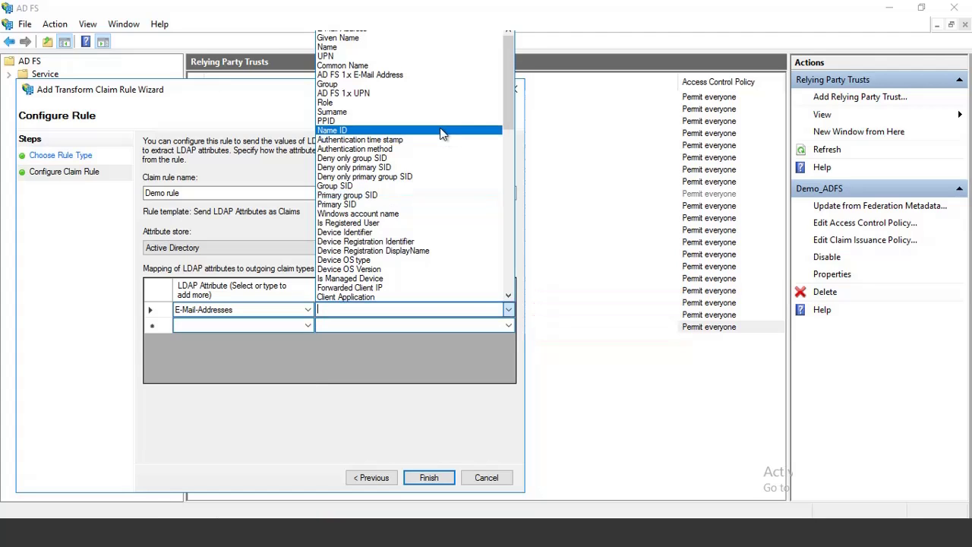
{"action": "left_click", "coordinate": [440, 130]}
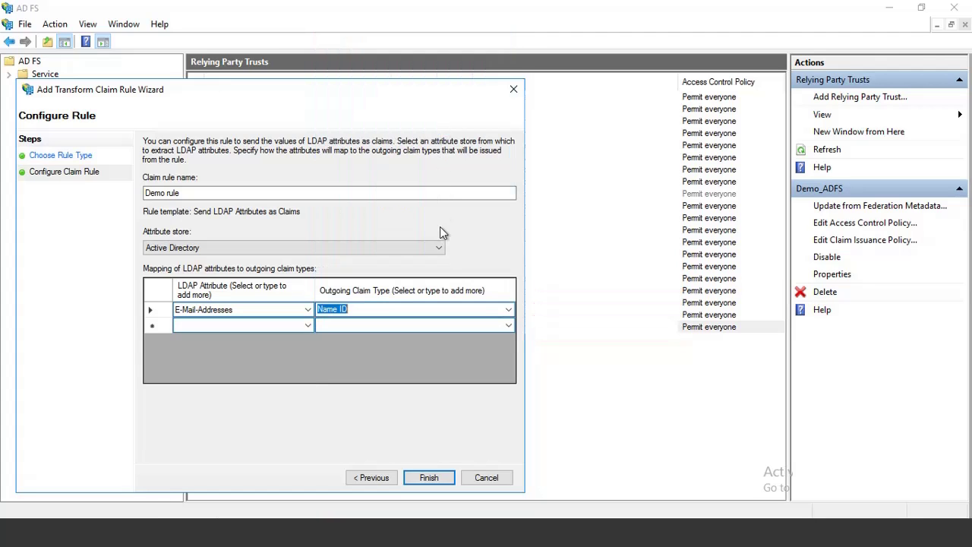
{"action": "left_click", "coordinate": [430, 477]}
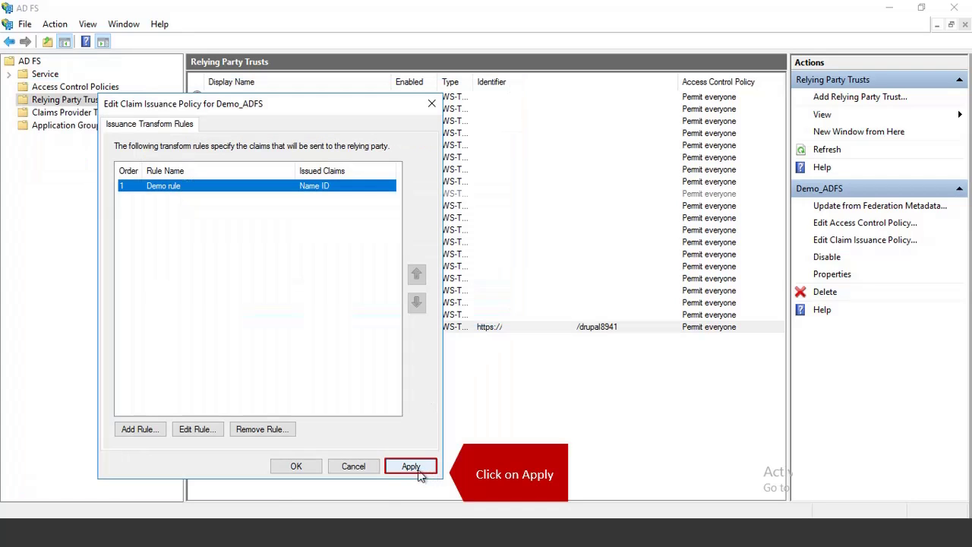
{"action": "left_click", "coordinate": [414, 469]}
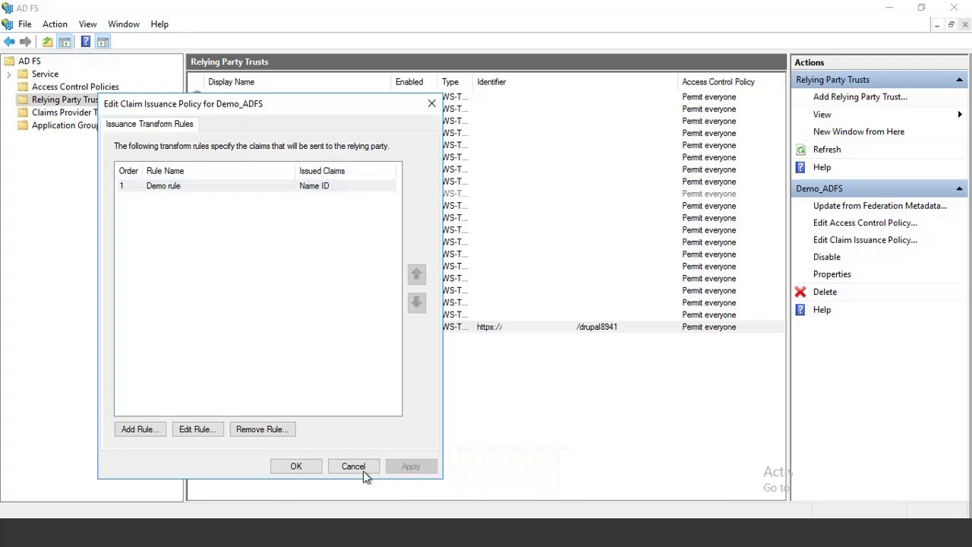
{"action": "left_click", "coordinate": [296, 466]}
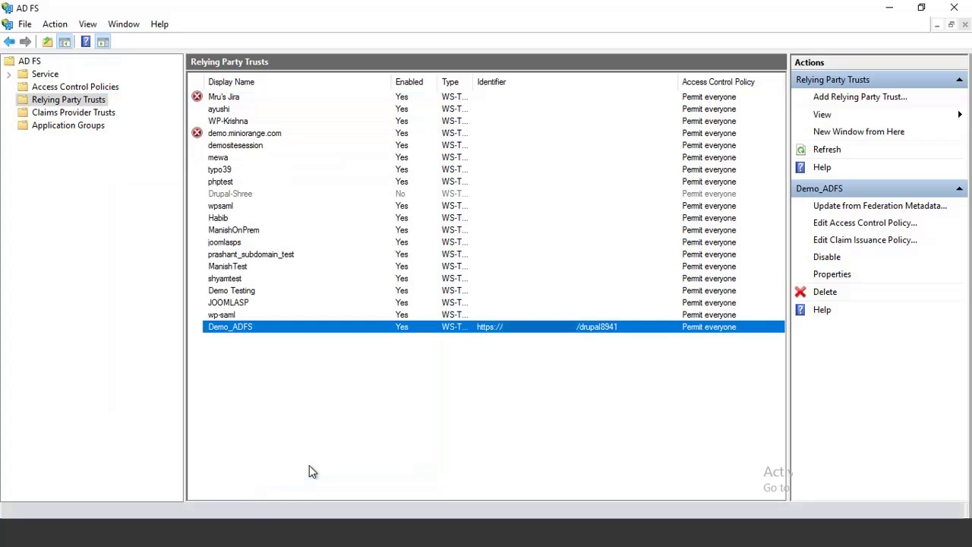
Set Demo_ADFS's secure hash algorithm to SHA-256 in its Advanced properties and apply.
{"action": "left_click", "coordinate": [820, 277]}
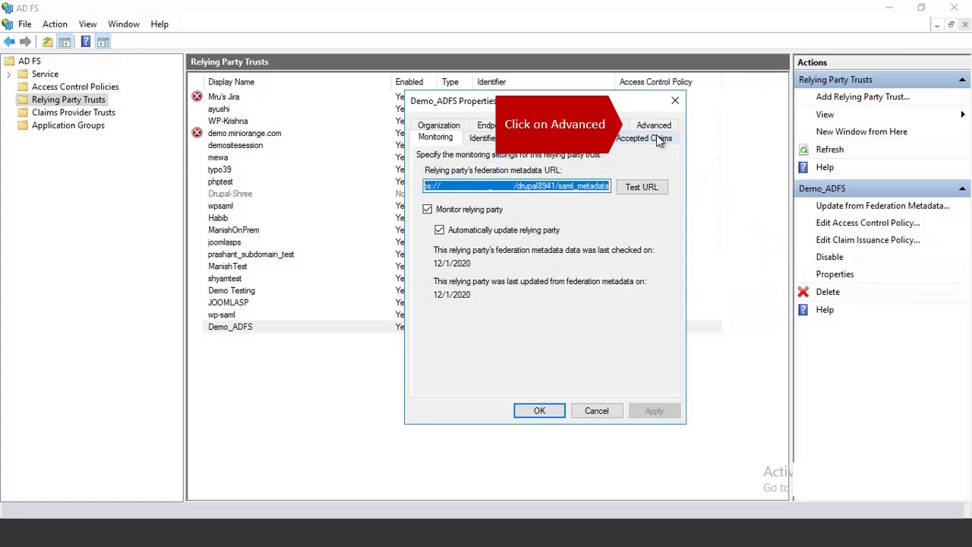
{"action": "left_click", "coordinate": [648, 131]}
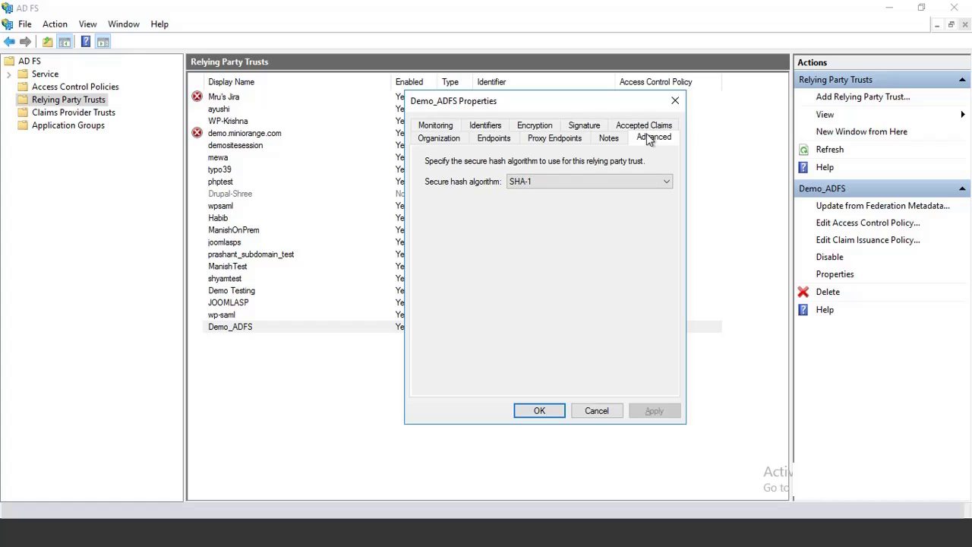
{"action": "left_click", "coordinate": [650, 183]}
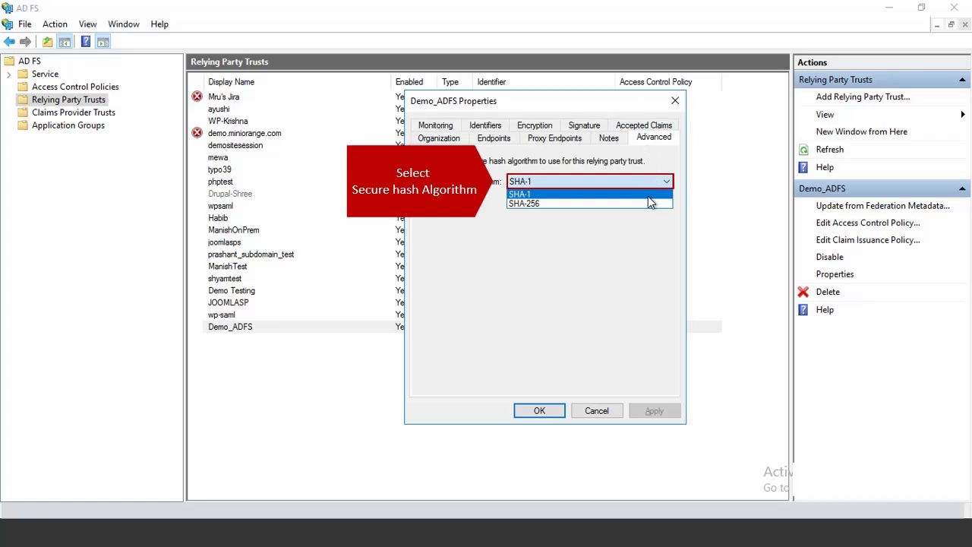
{"action": "left_click", "coordinate": [649, 202]}
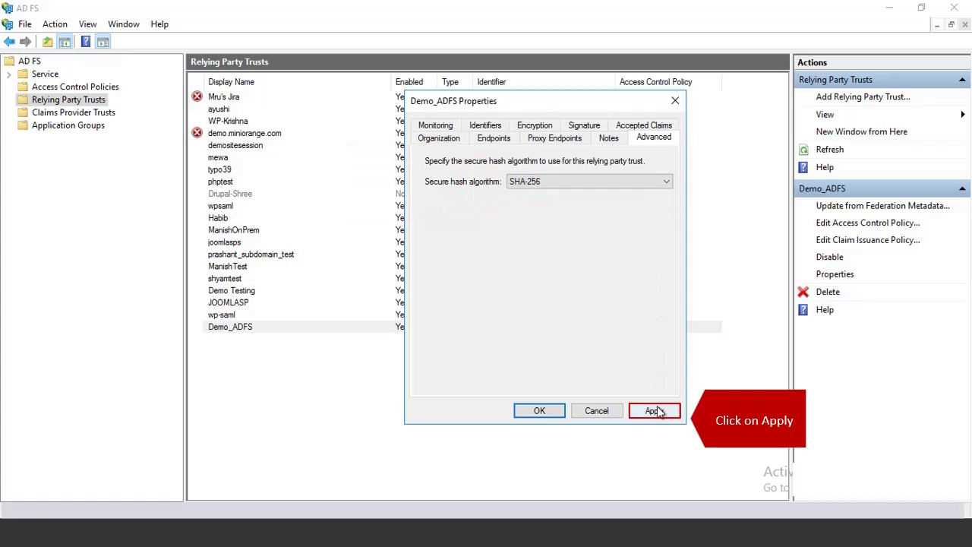
{"action": "left_click", "coordinate": [656, 411]}
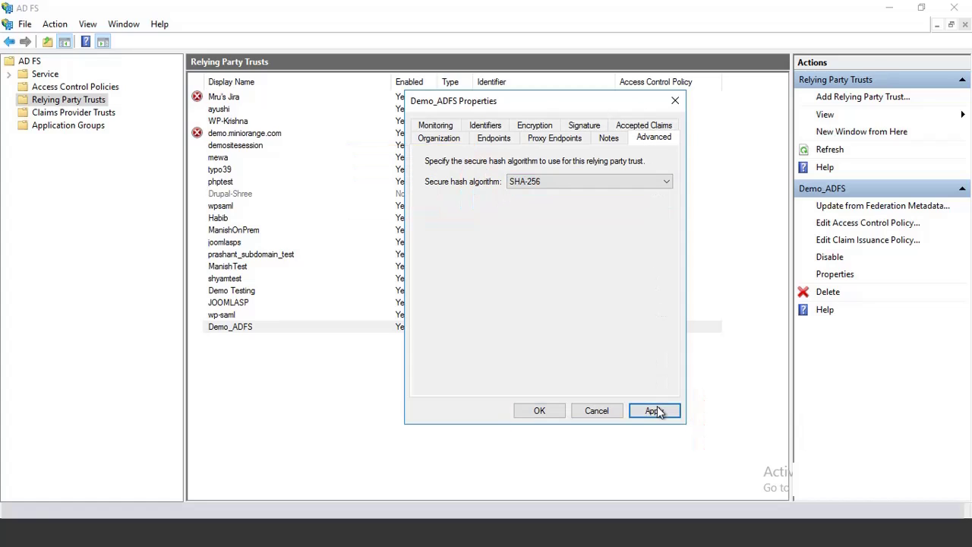
{"action": "left_click", "coordinate": [539, 410]}
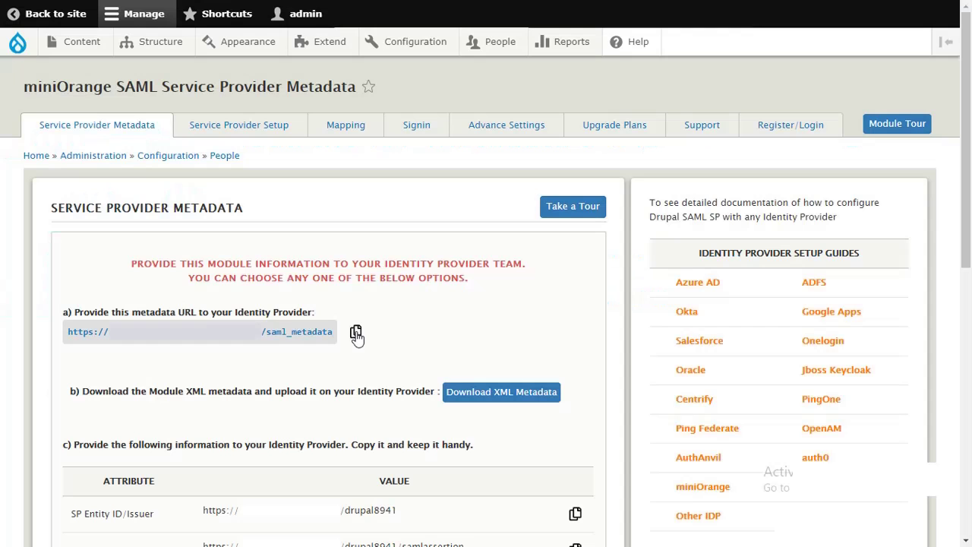
Paste the ADFS federationmetadata.xml URL under Upload IdP Metadata and fetch the metadata.
{"action": "left_click", "coordinate": [261, 132]}
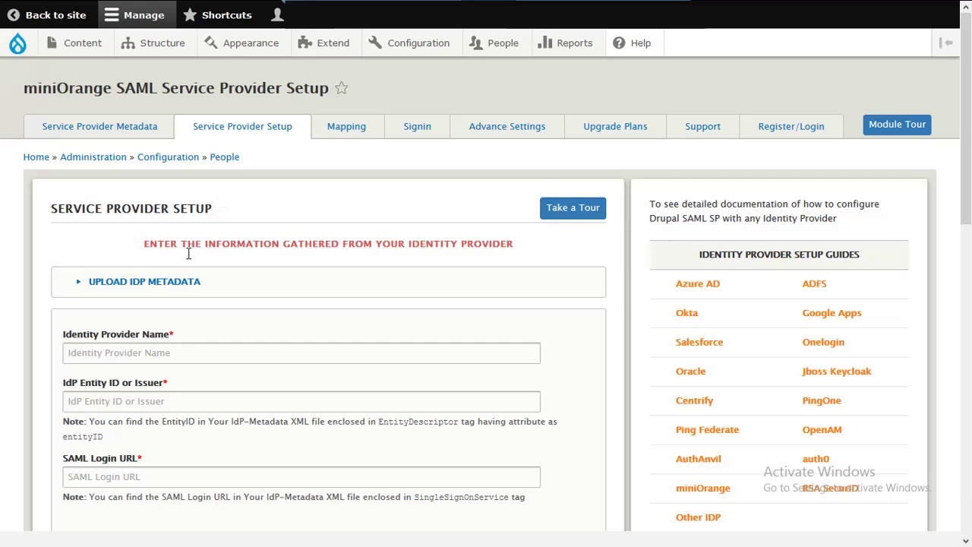
{"action": "left_click", "coordinate": [177, 283]}
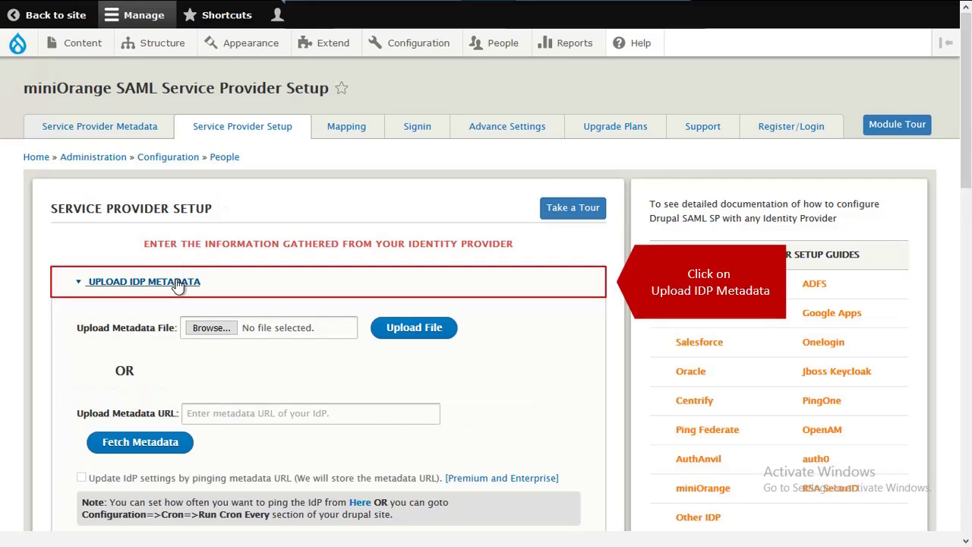
{"action": "left_click", "coordinate": [216, 420]}
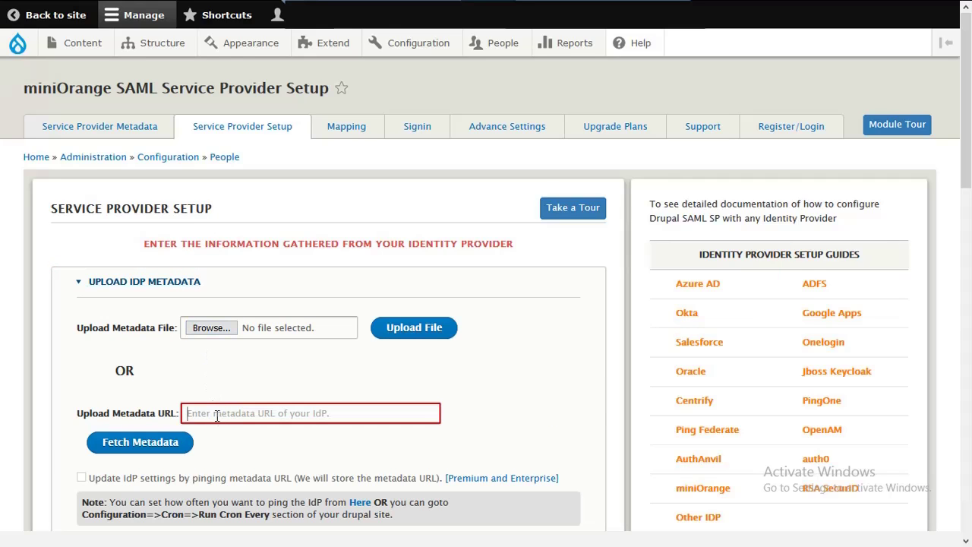
{"action": "key", "text": "ctrl+v"}
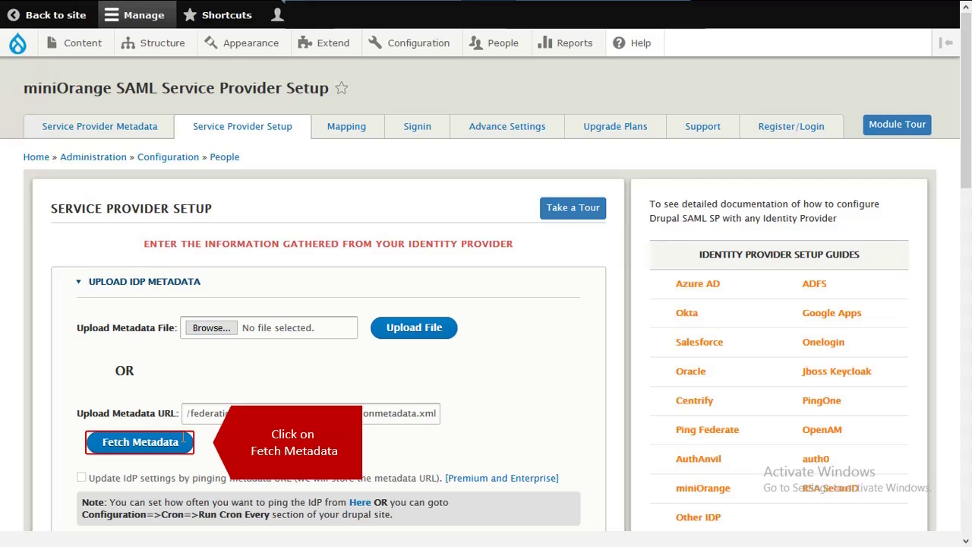
{"action": "left_click", "coordinate": [174, 442]}
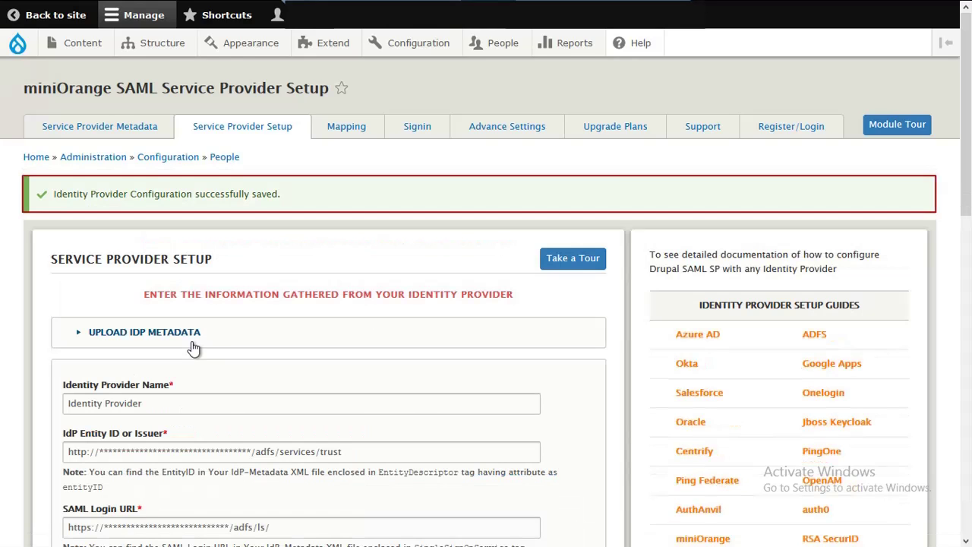
Rename the identity provider to 'ADFS', tick Enable login with SAML, and save the configuration.
{"action": "triple_click", "coordinate": [196, 409]}
{"action": "type", "text": "ADFS"}
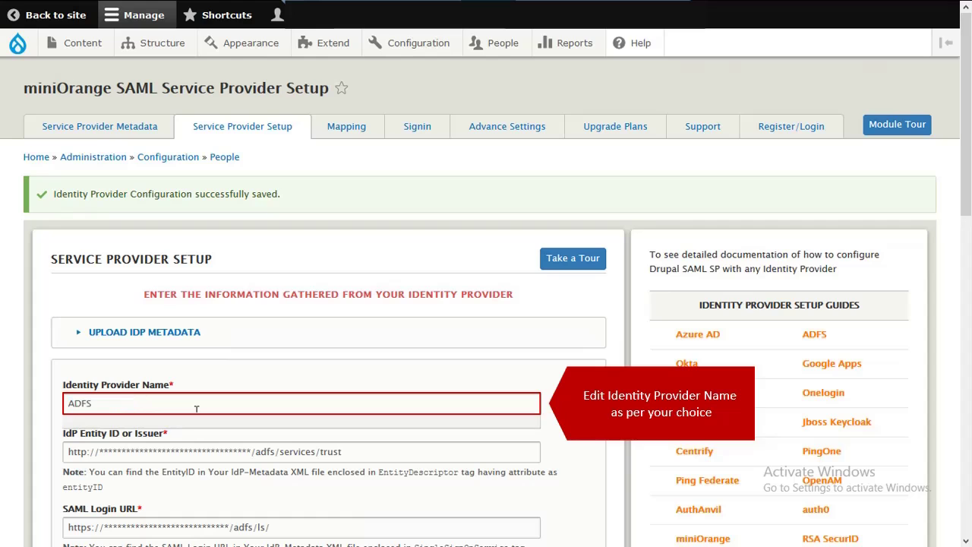
{"action": "scroll", "coordinate": [197, 418], "scroll_direction": "down", "scroll_amount": 15}
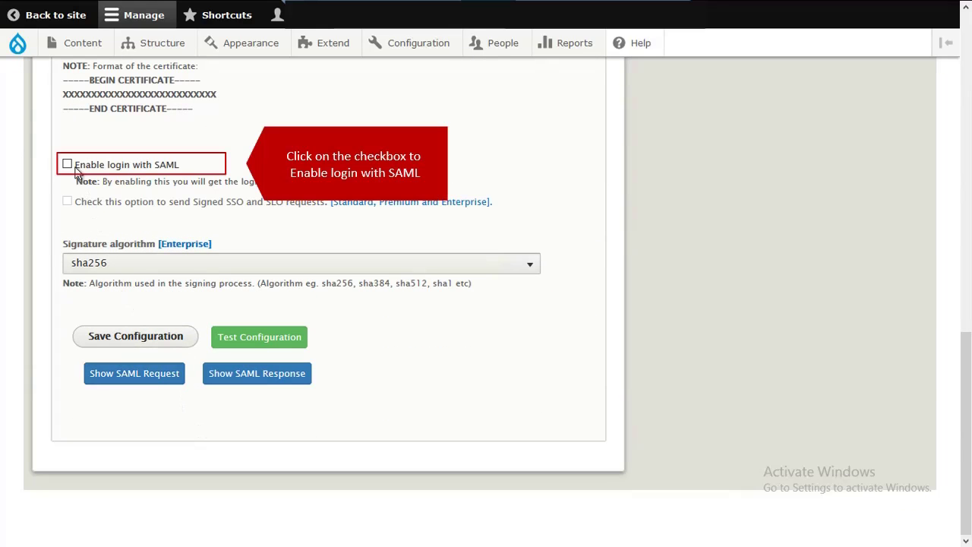
{"action": "left_click", "coordinate": [68, 163]}
{"action": "left_click", "coordinate": [112, 336]}
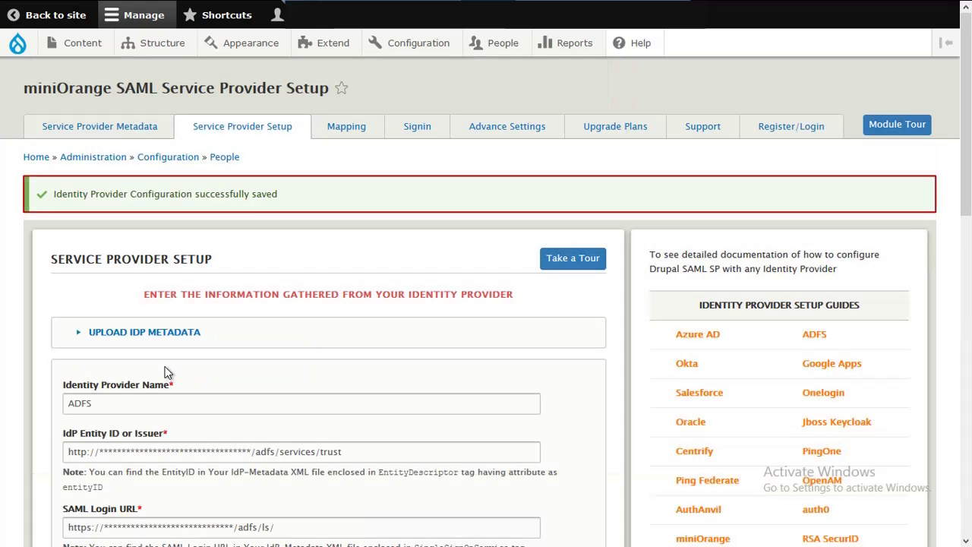
{"action": "scroll", "coordinate": [168, 372], "scroll_direction": "down", "scroll_amount": 10}
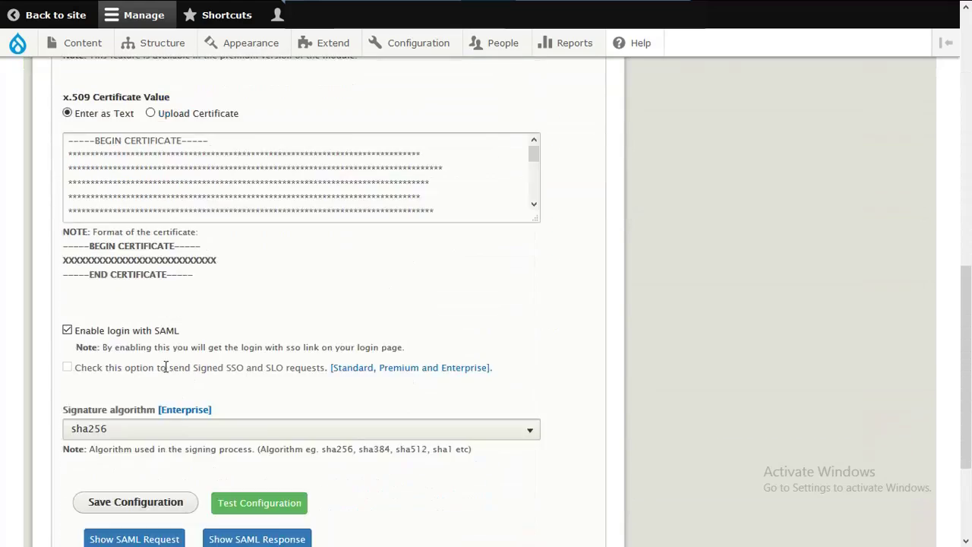
Run Test Configuration, check the TEST SUCCESSFUL result with NameID, and close it.
{"action": "left_click", "coordinate": [243, 337]}
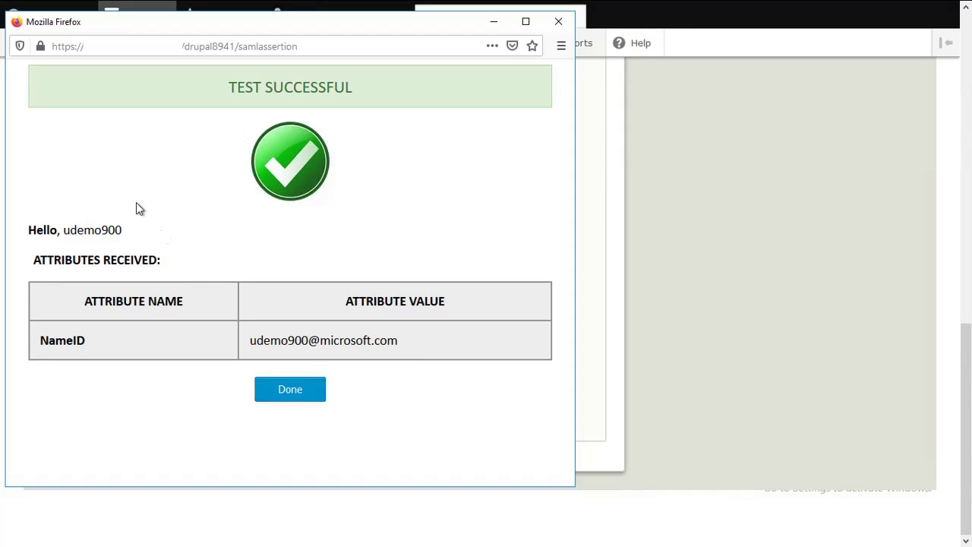
{"action": "left_click", "coordinate": [282, 390]}
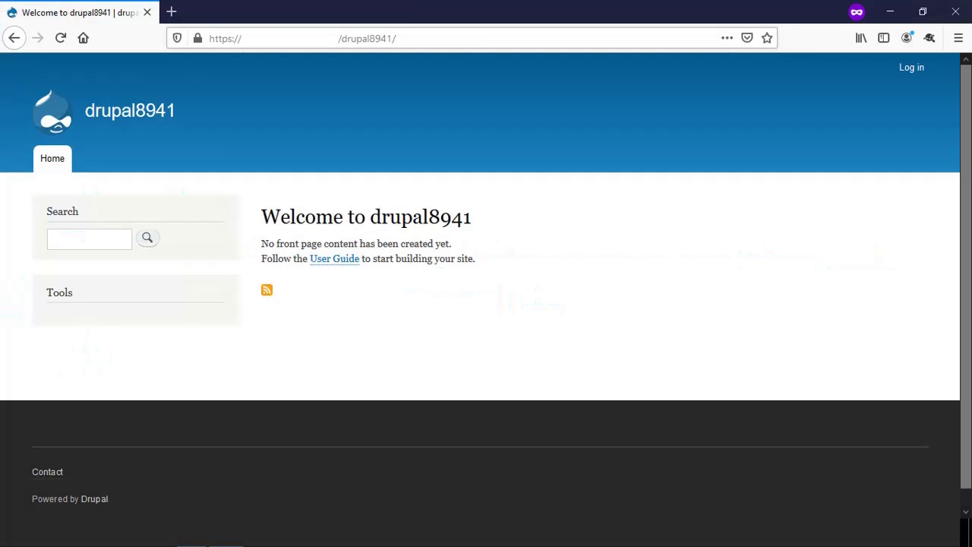
Choose Login using ADFS on the drupal8941 site and sign in with the organizational account's e-mail and password.
{"action": "left_click", "coordinate": [905, 75]}
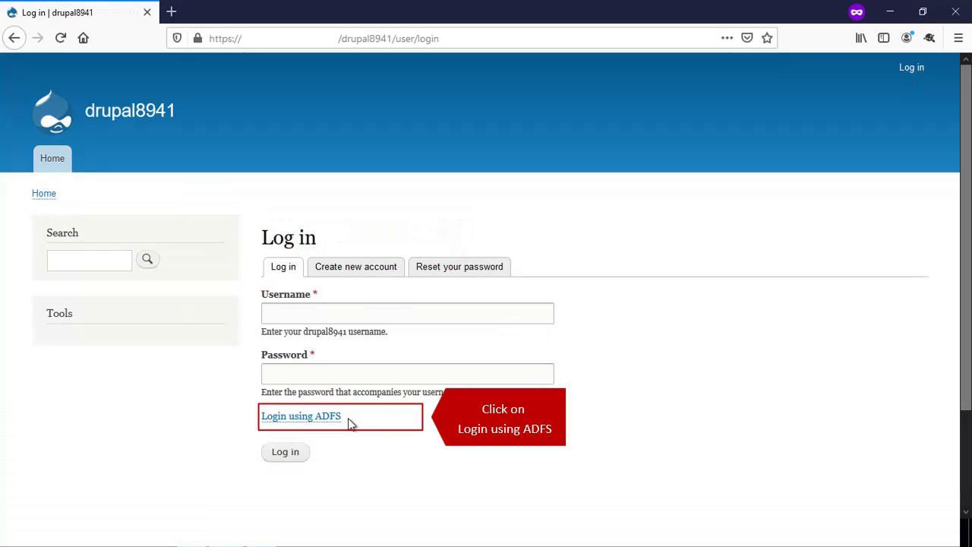
{"action": "left_click", "coordinate": [338, 418]}
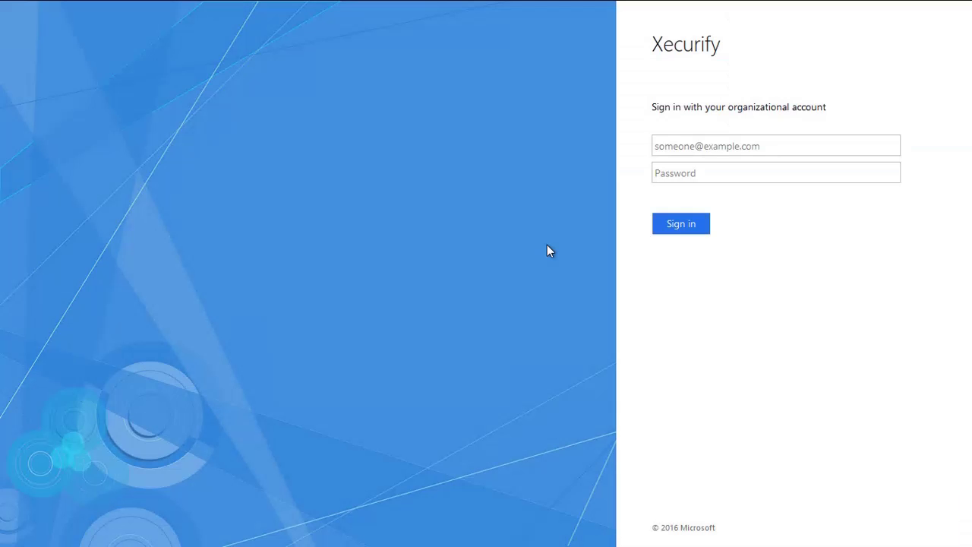
{"action": "left_click", "coordinate": [681, 148]}
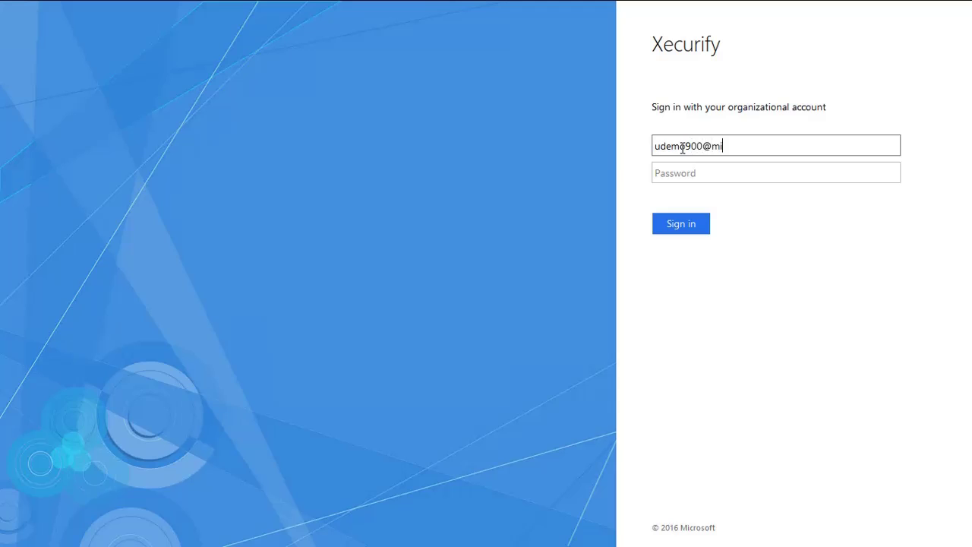
{"action": "left_click", "coordinate": [682, 170]}
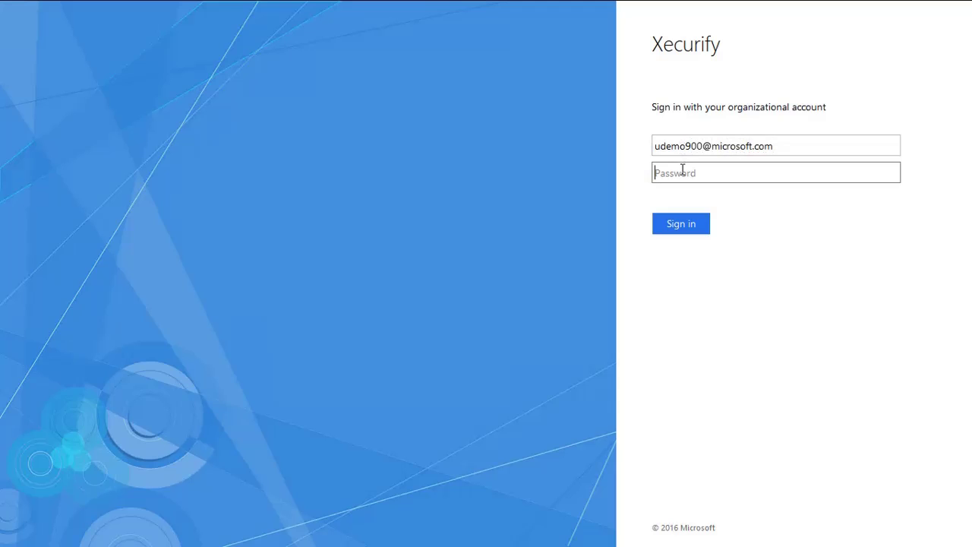
{"action": "type", "text": "xxxxxxxxxxx"}
{"action": "left_click", "coordinate": [686, 220]}
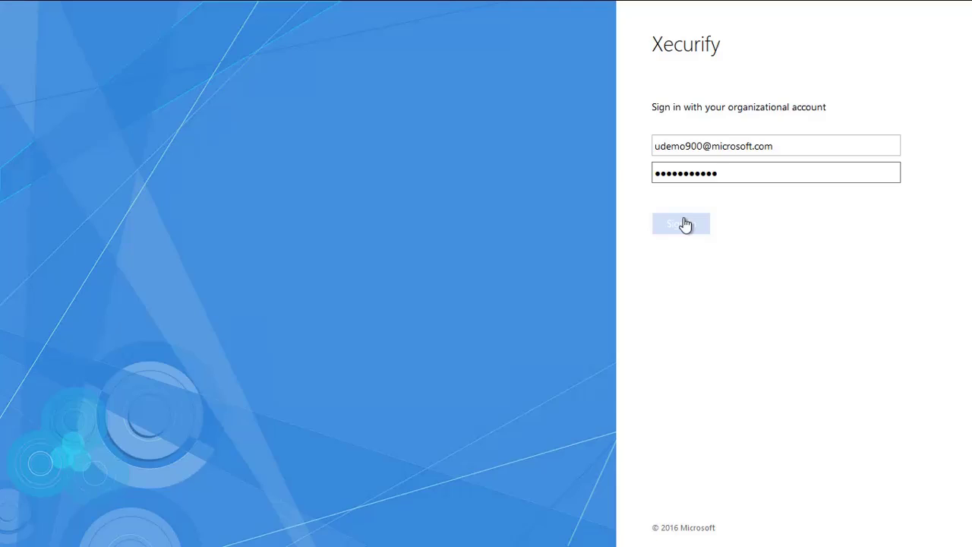